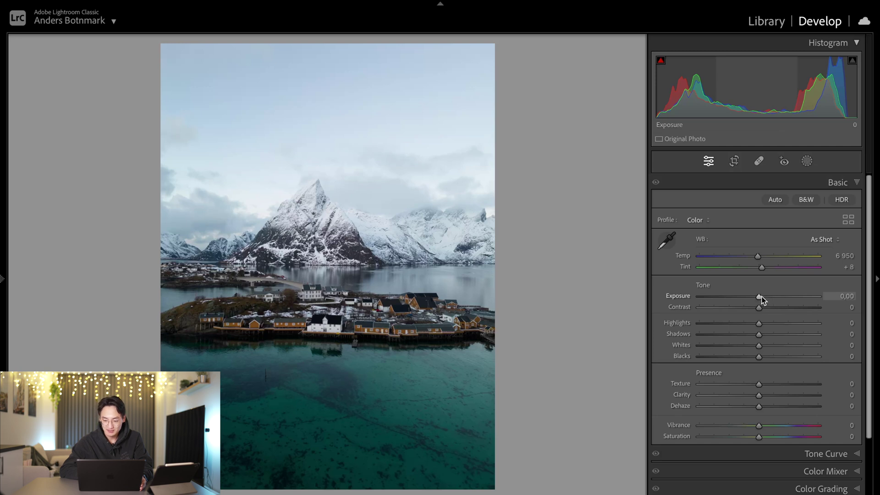
Step: Set Exposure +0.50, Shadows +16, Whites +14, Texture +16 and Vibrance +25 in the Basic panel
left_click_drag(759, 297, 739, 324)
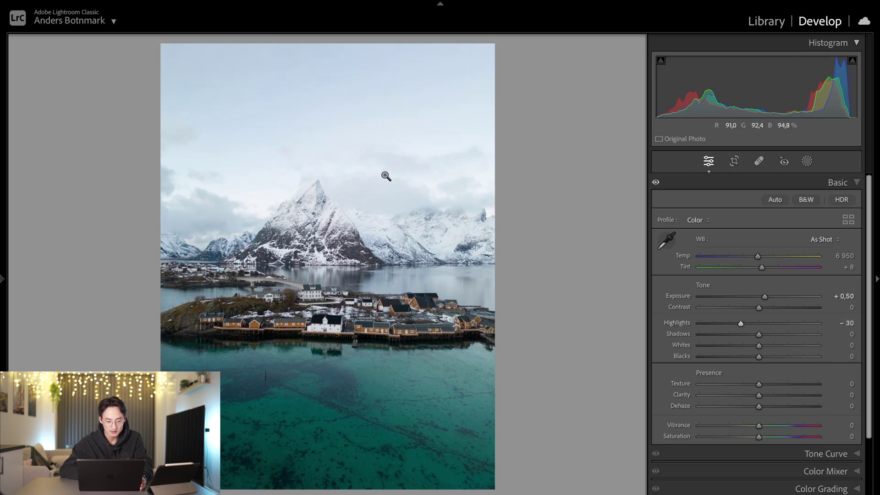
left_click_drag(761, 338, 766, 338)
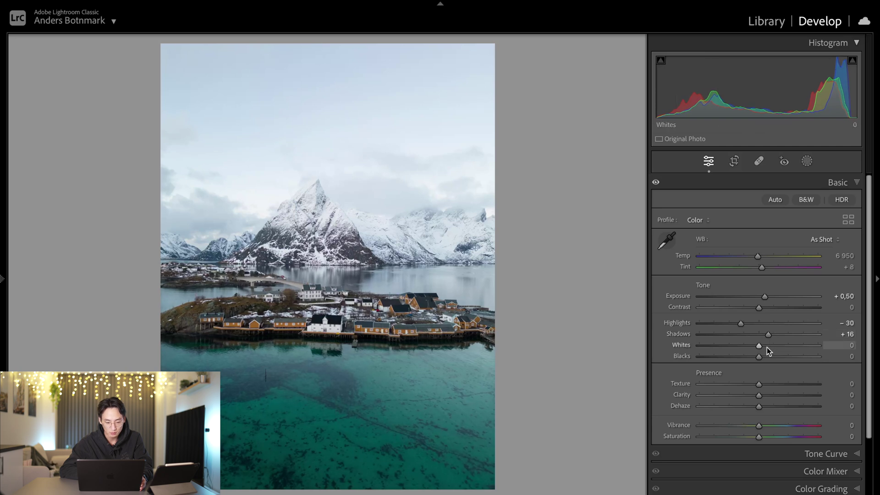
left_click(766, 347)
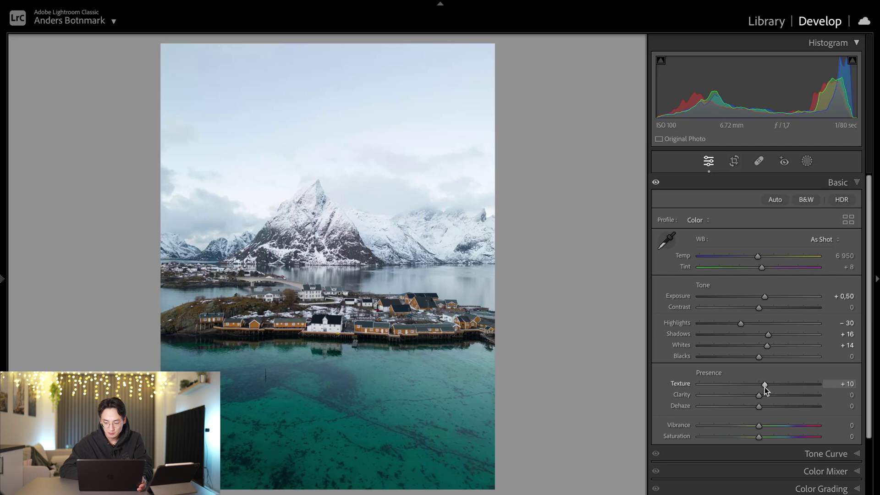
left_click_drag(765, 387, 768, 387)
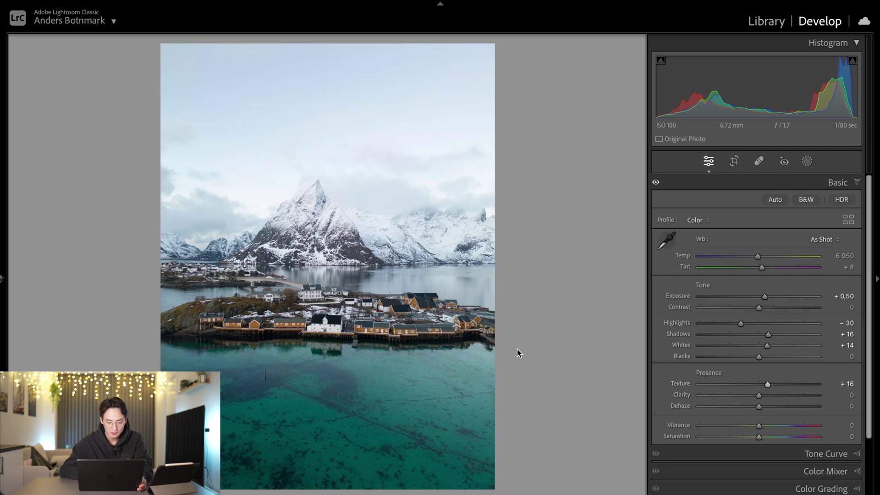
left_click_drag(760, 427, 772, 428)
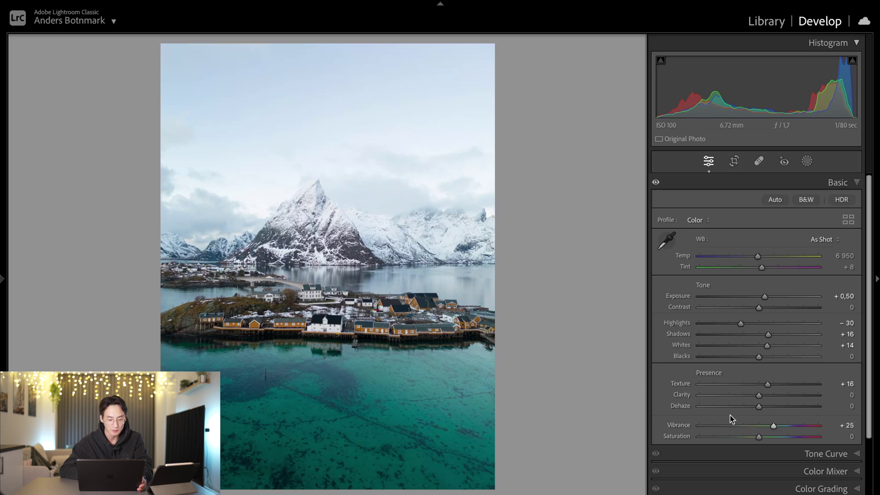
Step: Compare Before/After, then cool the white balance Temp to 6527
key("y")
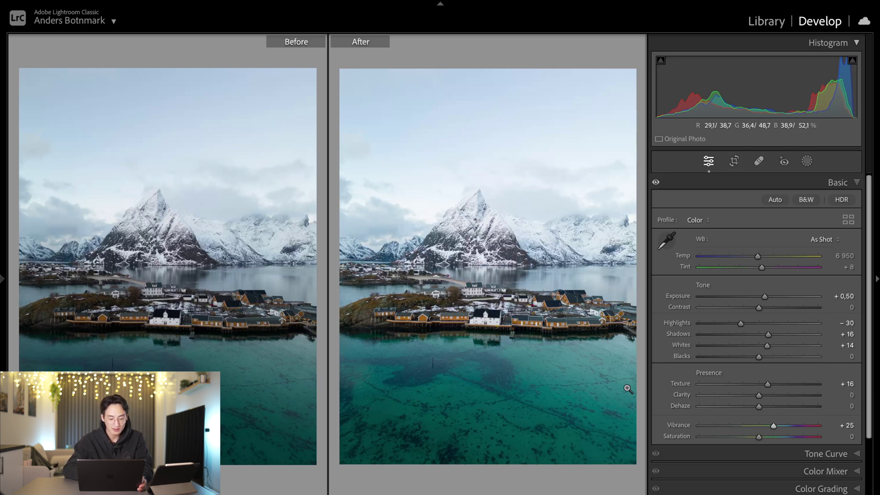
key("y")
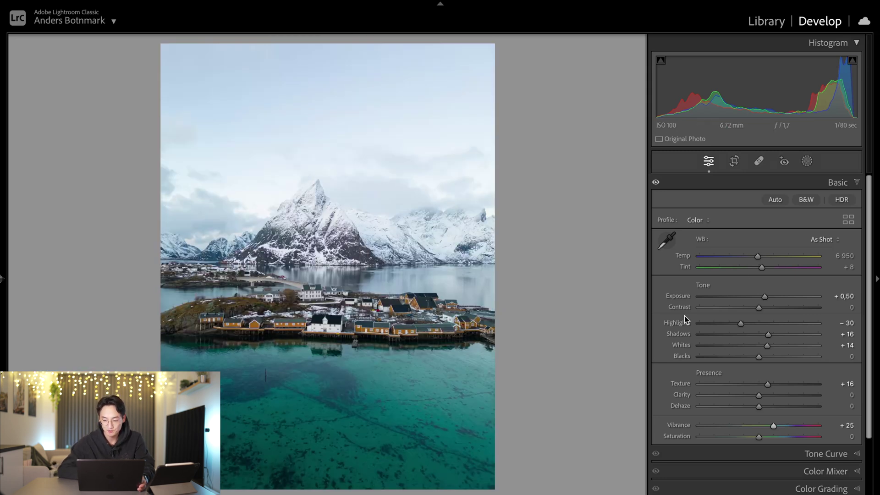
left_click_drag(758, 258, 753, 260)
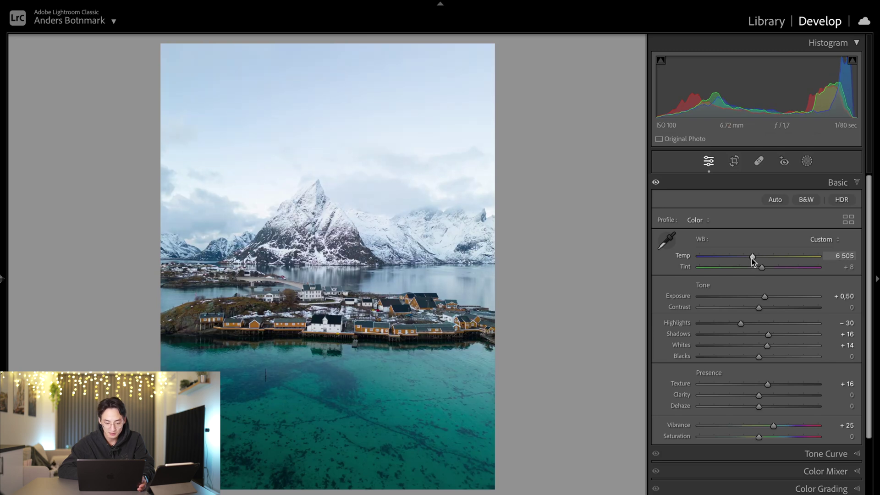
key("super+3")
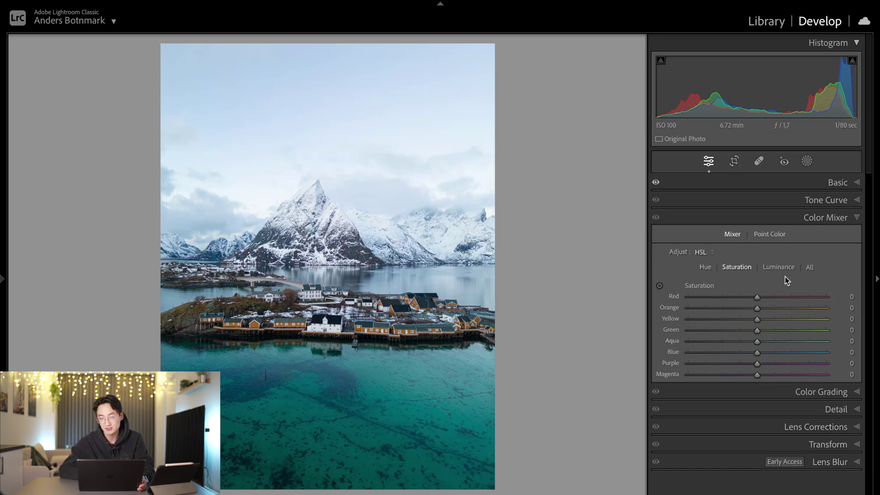
Step: Shift hues to Orange -13, Yellow -31, Aqua +47 and Blue -20, zooming in to check the houses
left_click(706, 268)
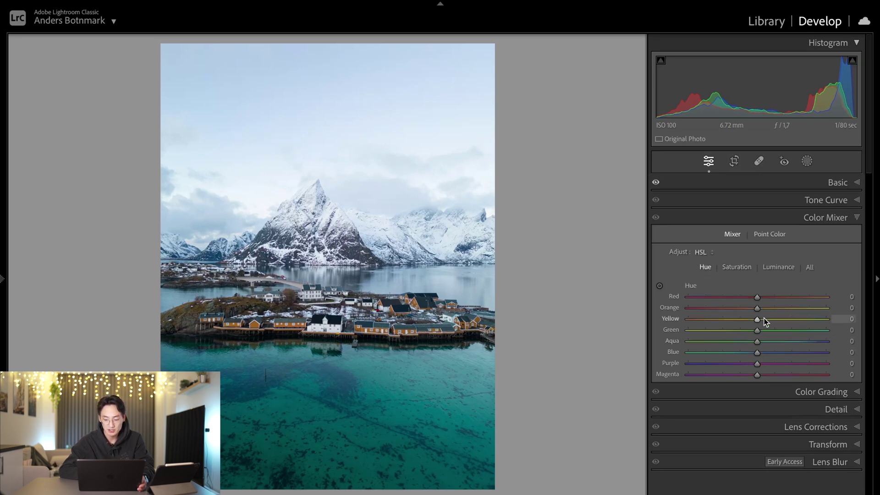
left_click(347, 343)
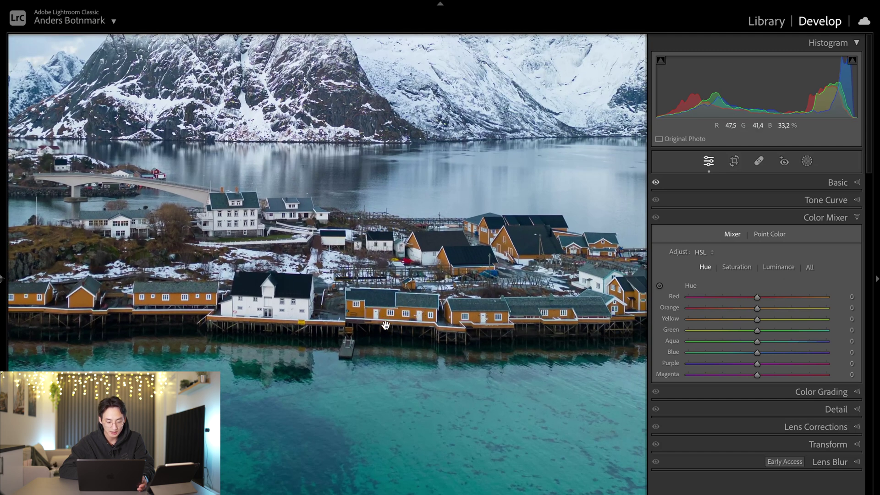
left_click(404, 317)
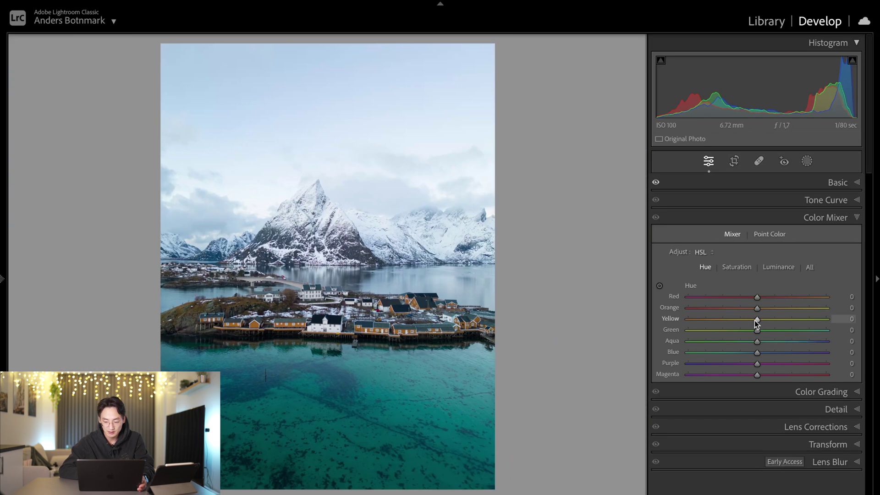
left_click_drag(752, 320, 740, 321)
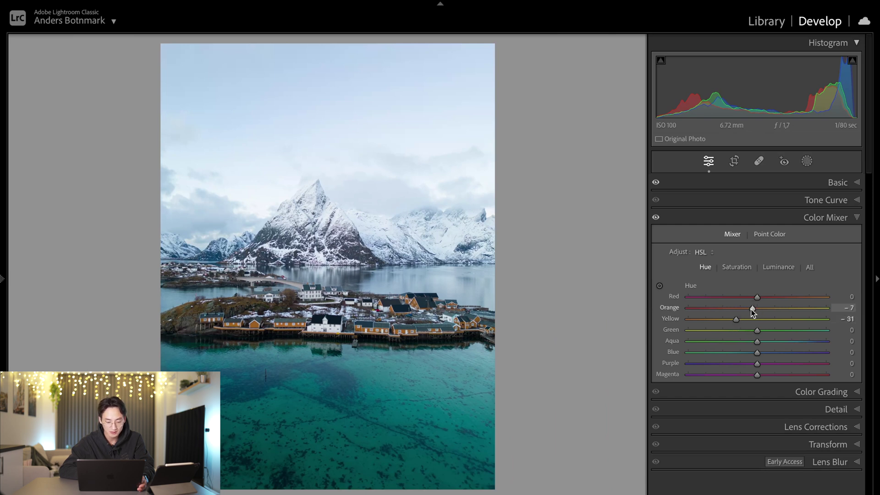
left_click_drag(756, 310, 750, 310)
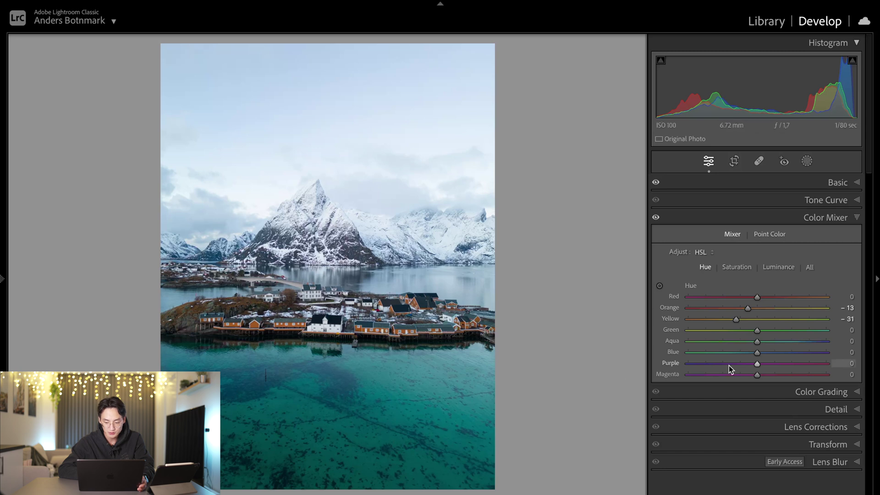
left_click(783, 341)
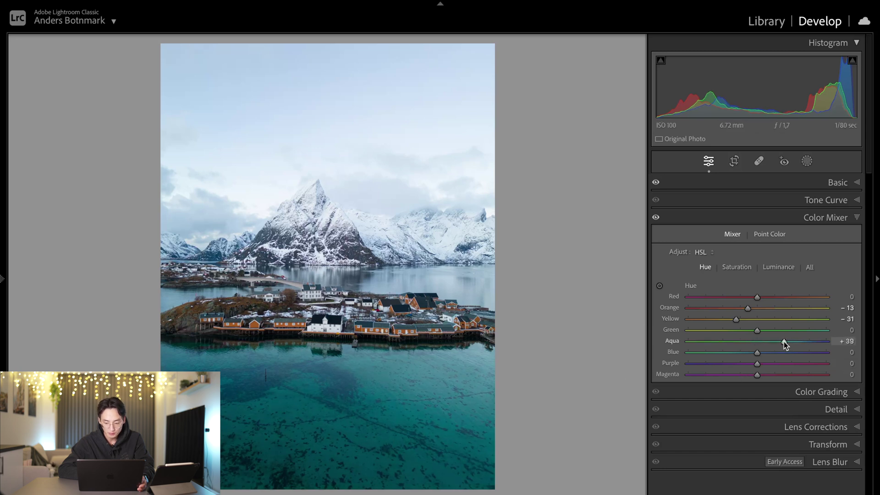
left_click_drag(790, 341, 749, 356)
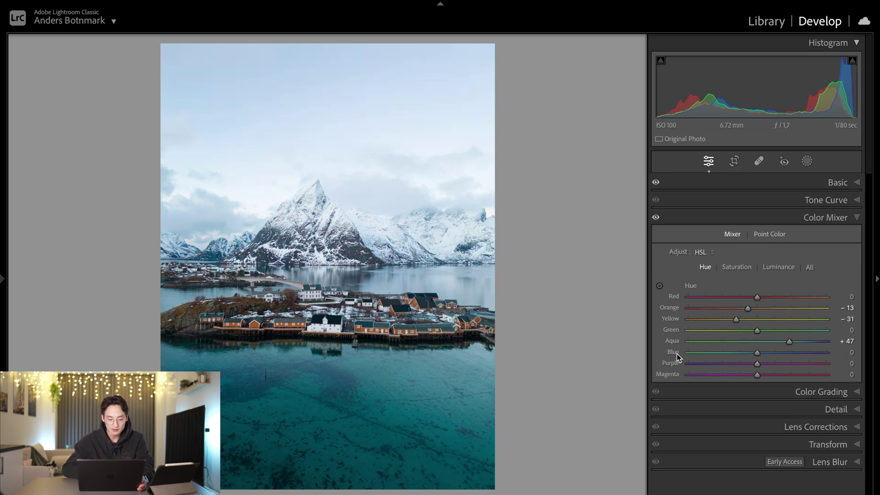
left_click_drag(709, 353, 743, 352)
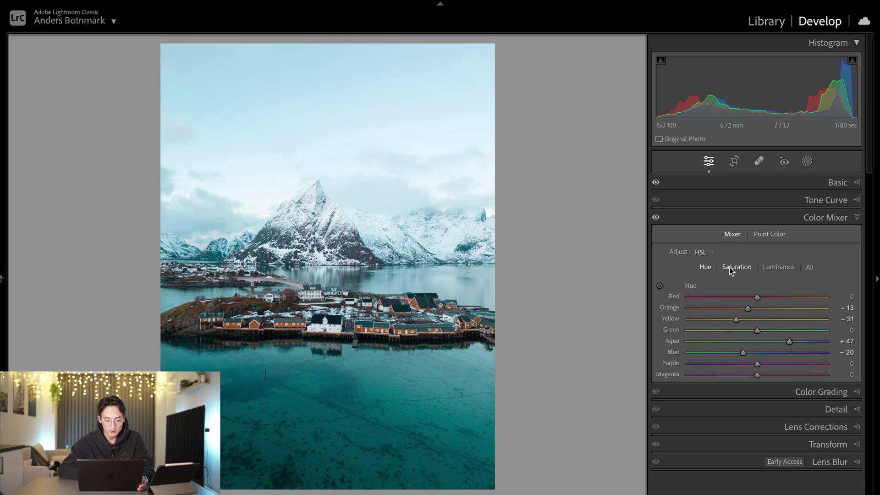
Step: Set HSL saturation to Orange +77, Yellow +60, Aqua +66 and Blue -23
left_click(731, 268)
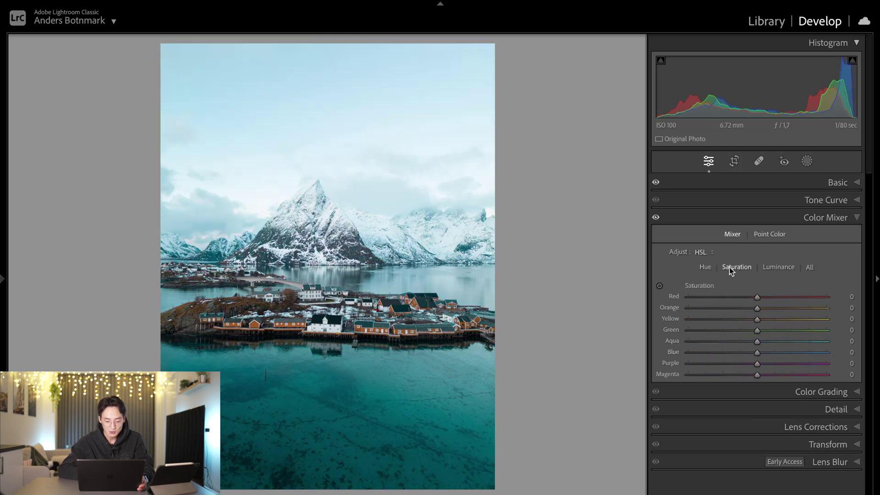
left_click(810, 309)
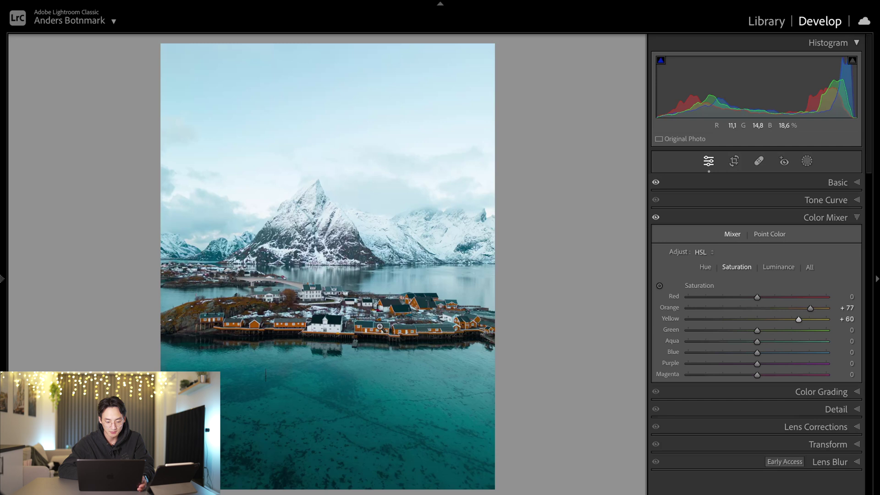
left_click(802, 342)
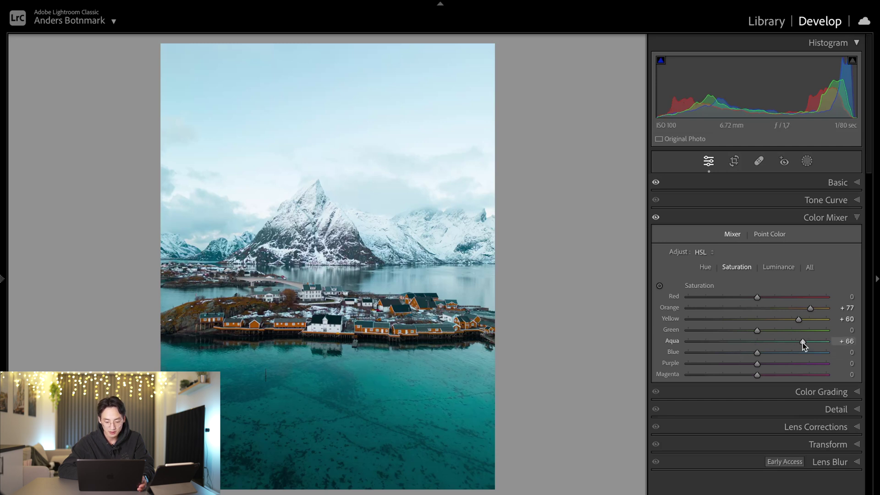
left_click(745, 354)
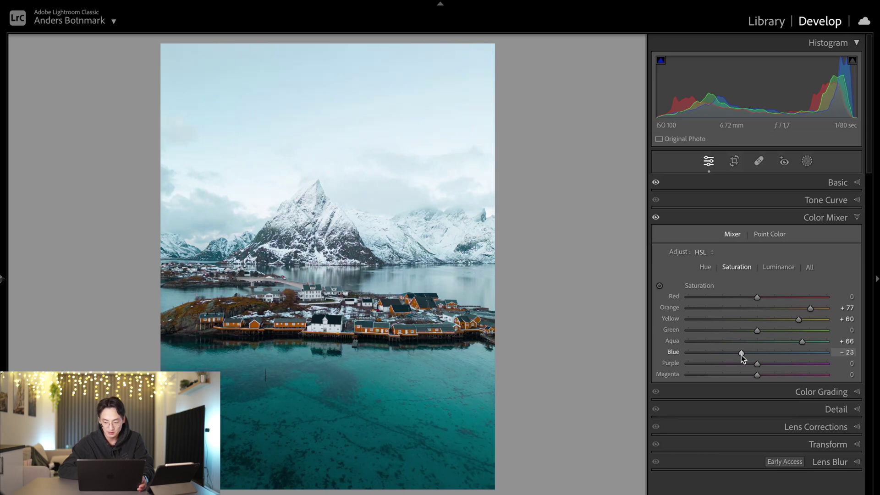
left_click(774, 267)
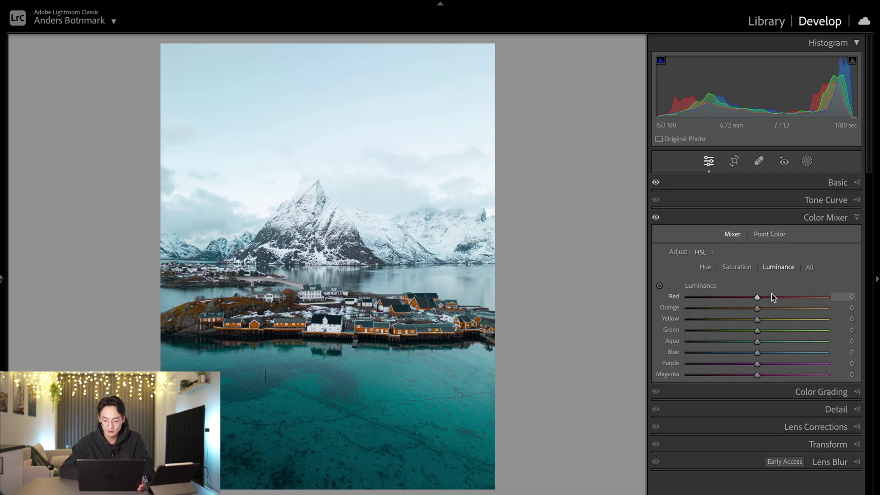
Step: Raise luminance to Orange +74, Yellow +48 and Aqua +81, then check Before/After
left_click(800, 310)
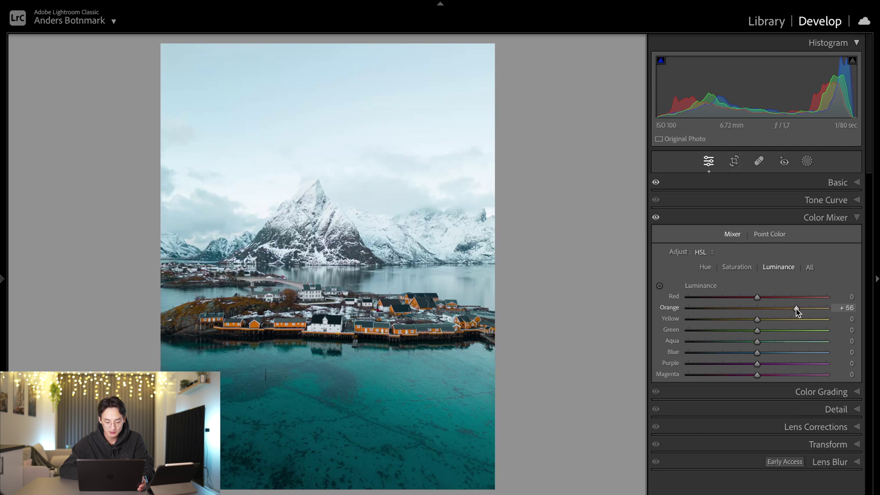
mouse_move(796, 309)
left_mouse_down()
mouse_move(749, 309)
mouse_move(805, 315)
left_mouse_up()
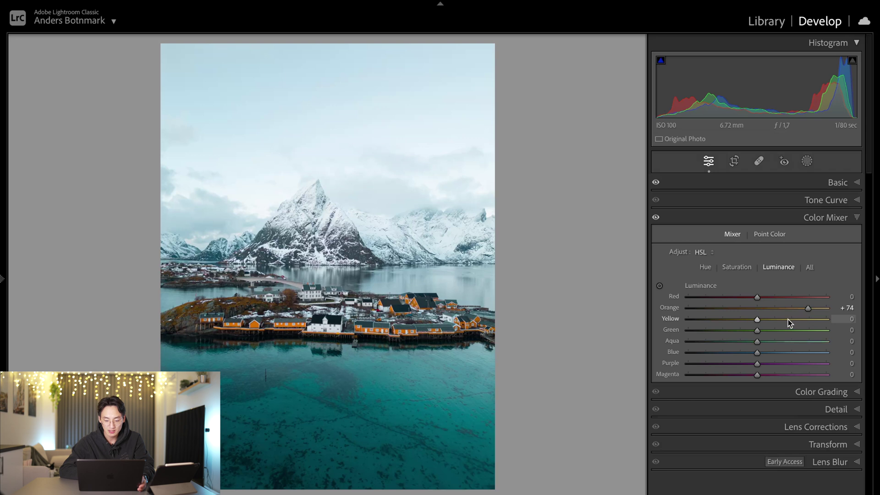
left_click_drag(788, 319, 792, 319)
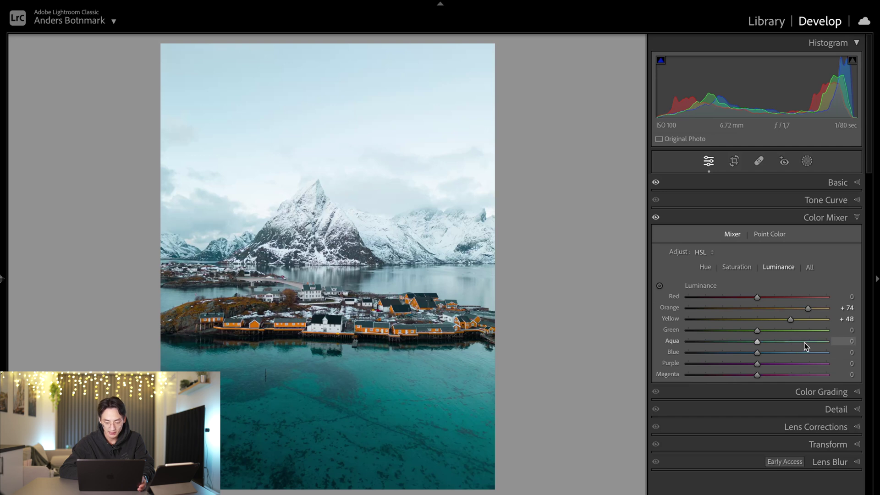
left_click_drag(807, 346, 815, 347)
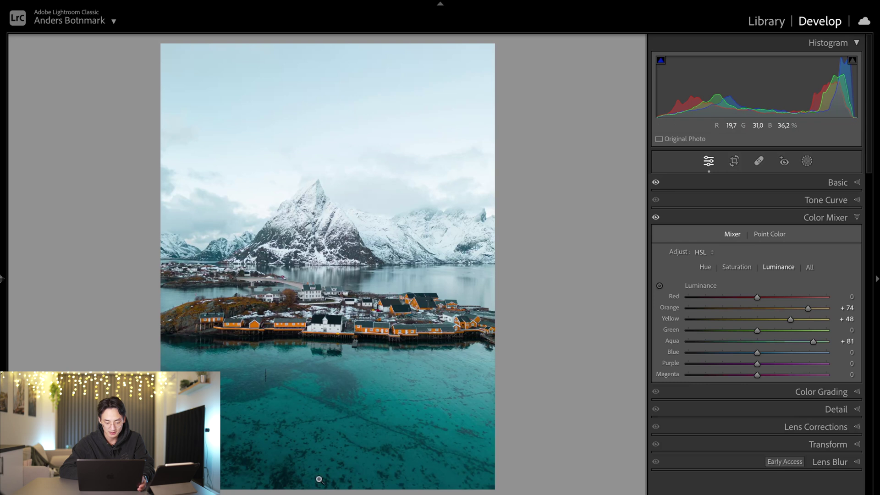
key("y")
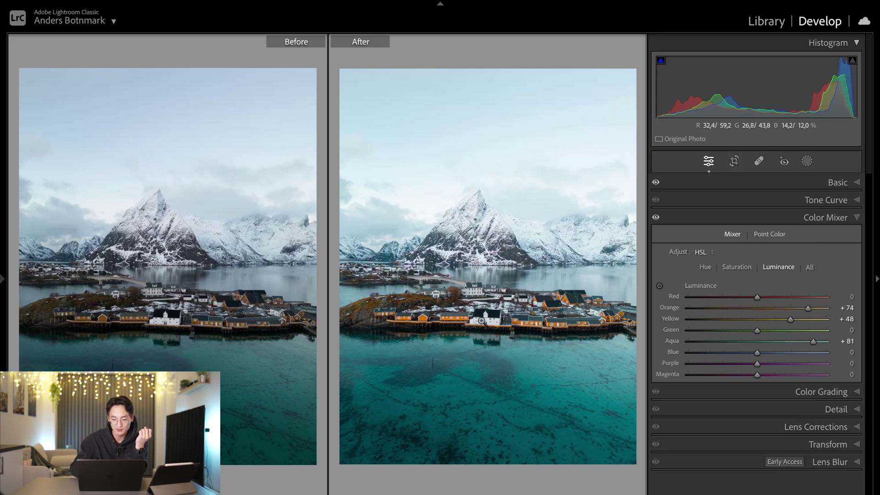
key("y")
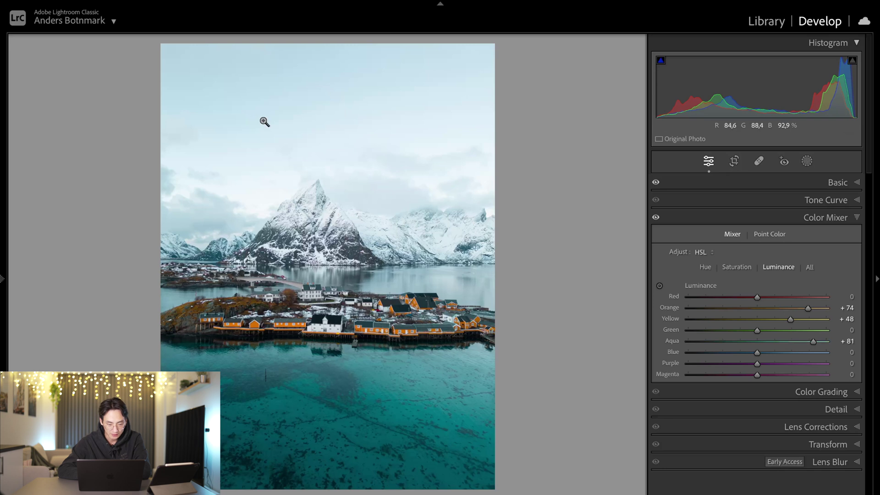
Step: Add a linear gradient down from the top of the sky at -0.65 exposure
left_click(807, 161)
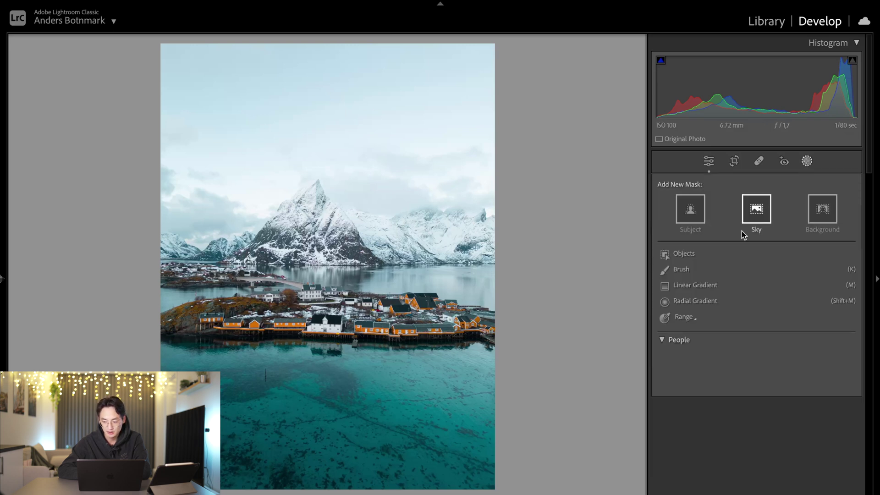
left_click(698, 289)
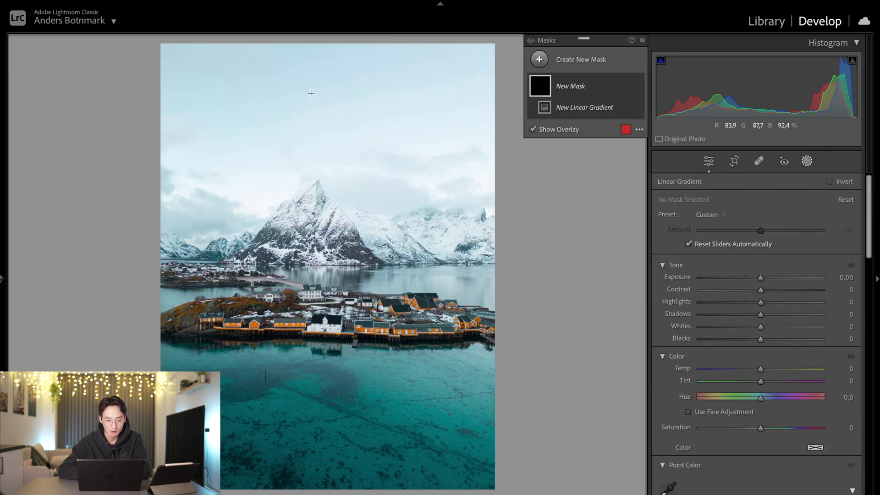
left_click_drag(320, 71, 323, 299)
left_click_drag(319, 187, 320, 178)
left_click_drag(761, 278, 751, 277)
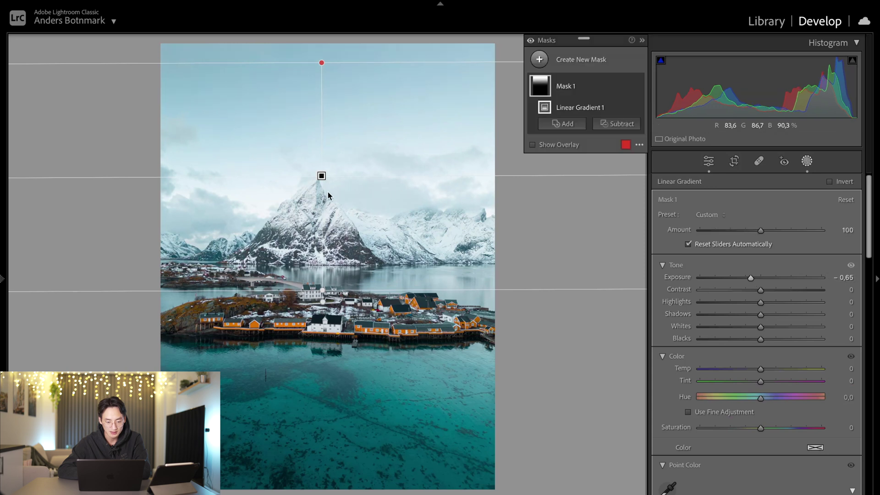
left_click(566, 86)
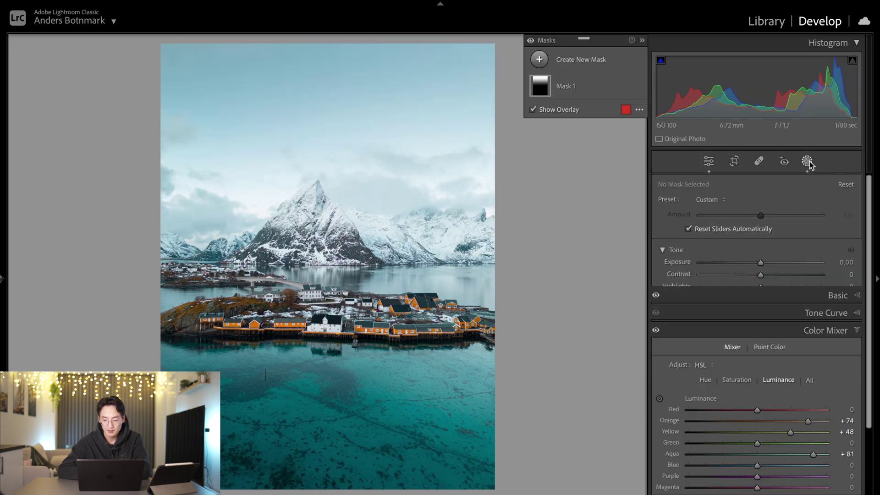
Step: Add a second linear gradient up from the bottom water at -0.69 exposure
left_click(540, 60)
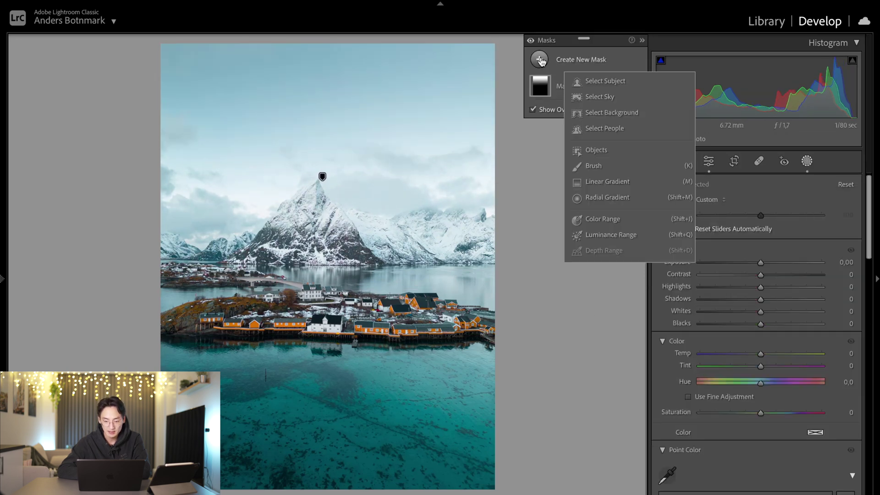
left_click(592, 182)
left_click_drag(333, 475, 326, 272)
left_click_drag(326, 371, 330, 433)
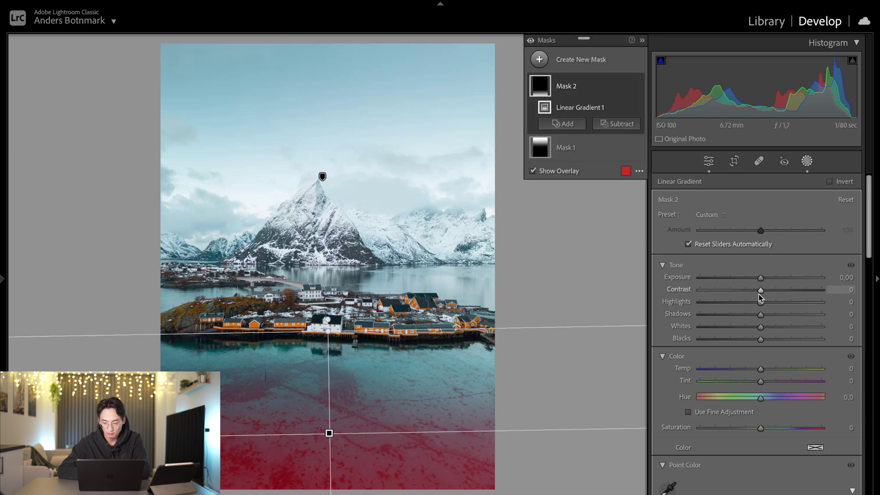
left_click_drag(760, 277, 750, 278)
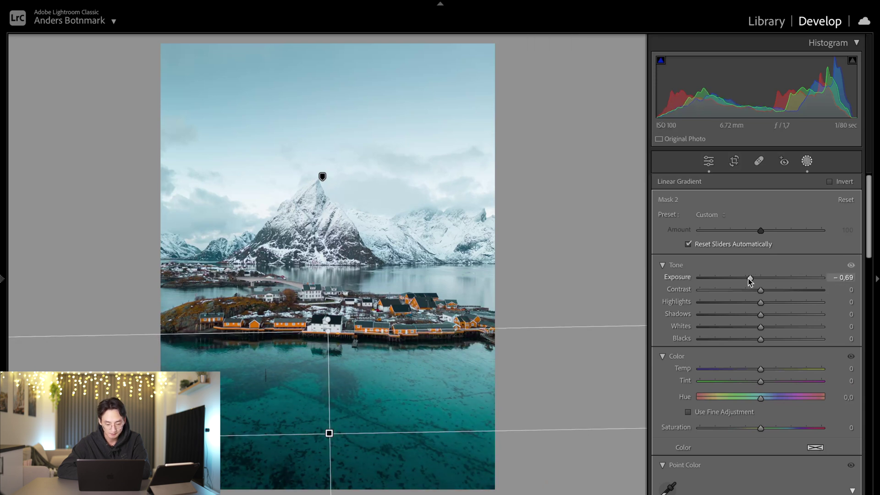
key("shift+w")
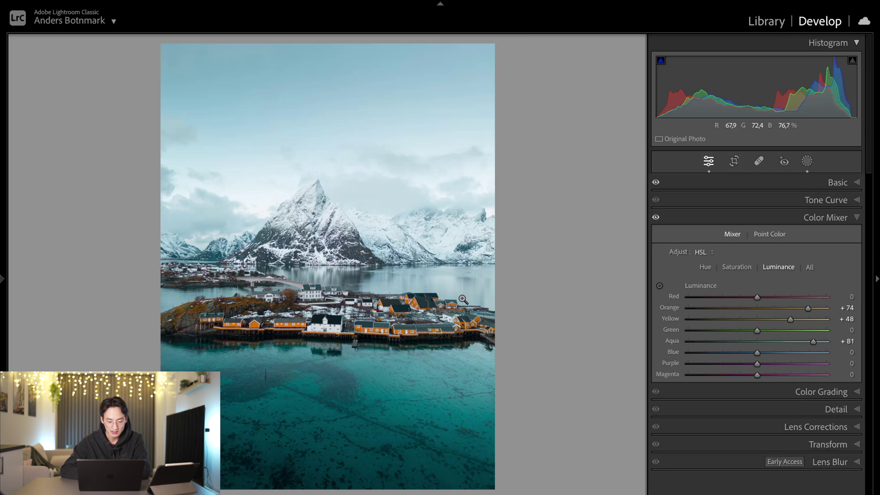
Step: Add an inverted radial gradient around the mountain and village at -0.39 exposure as a vignette
left_click(807, 161)
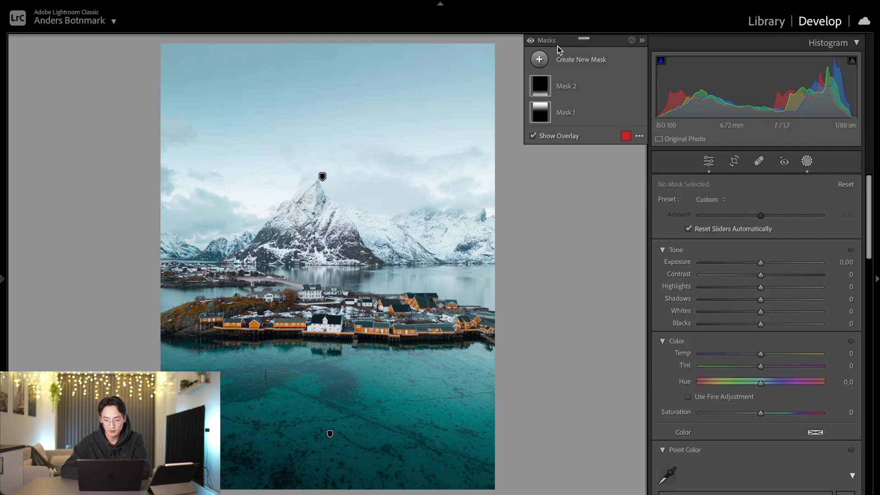
left_click(541, 60)
left_click(581, 197)
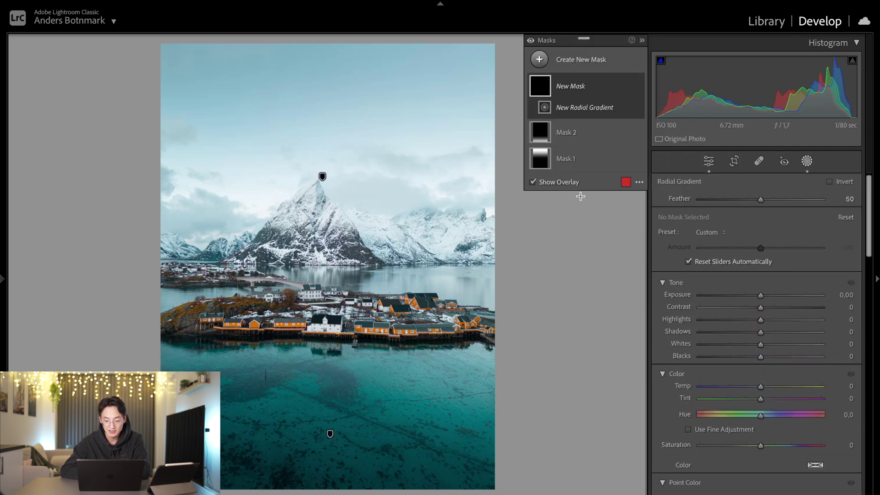
left_click_drag(309, 217, 421, 335)
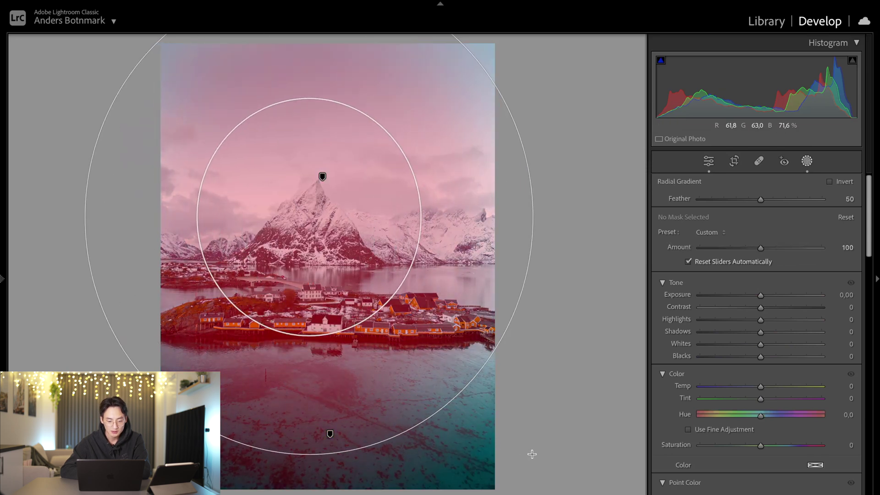
left_click_drag(338, 222, 355, 249)
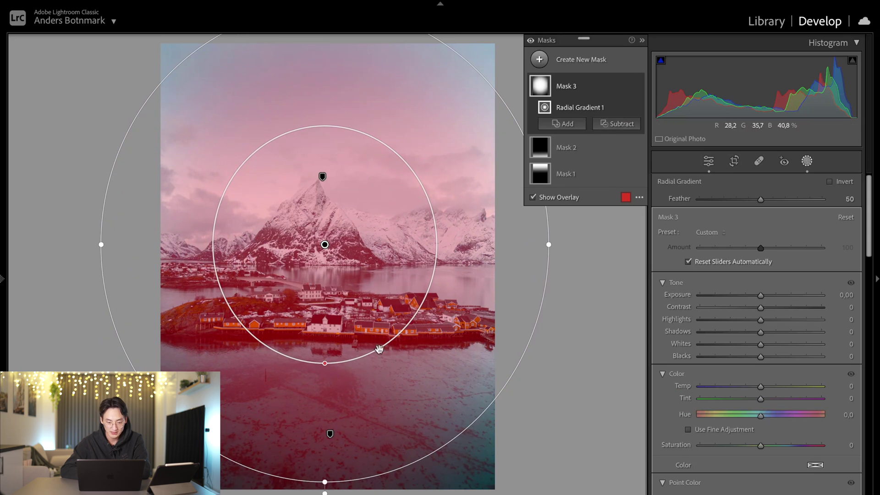
left_click(627, 87)
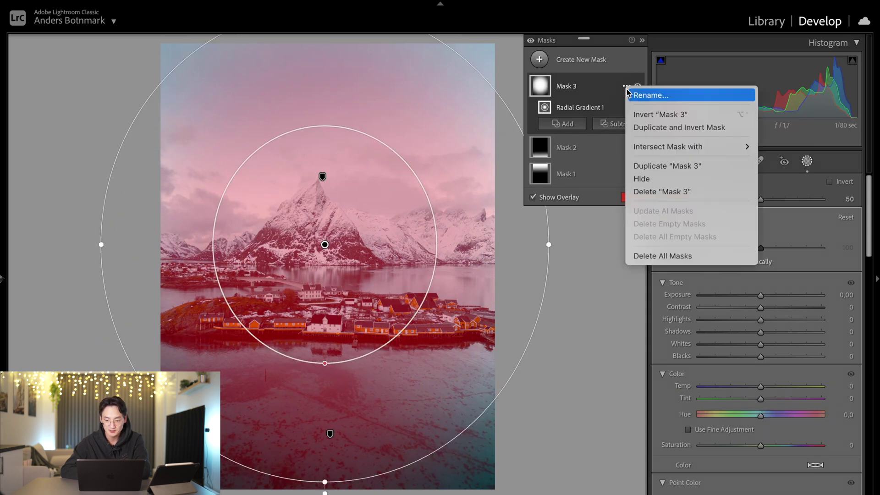
left_click(635, 114)
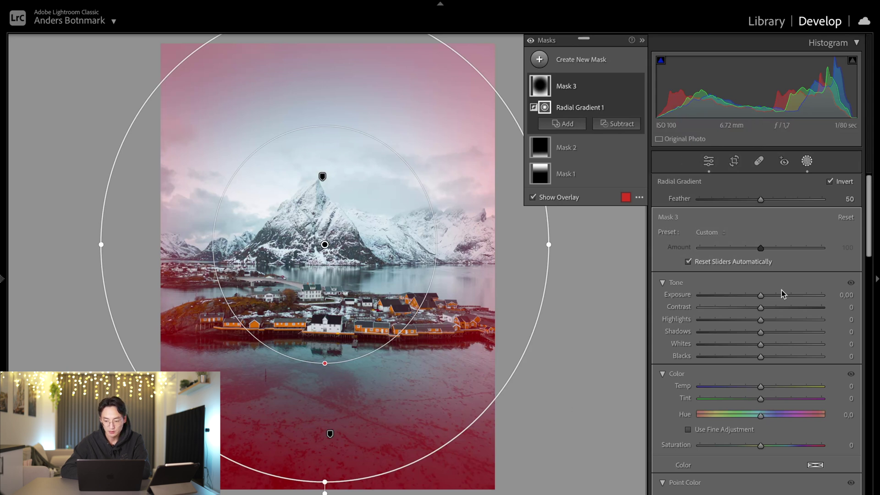
left_click_drag(761, 300, 755, 302)
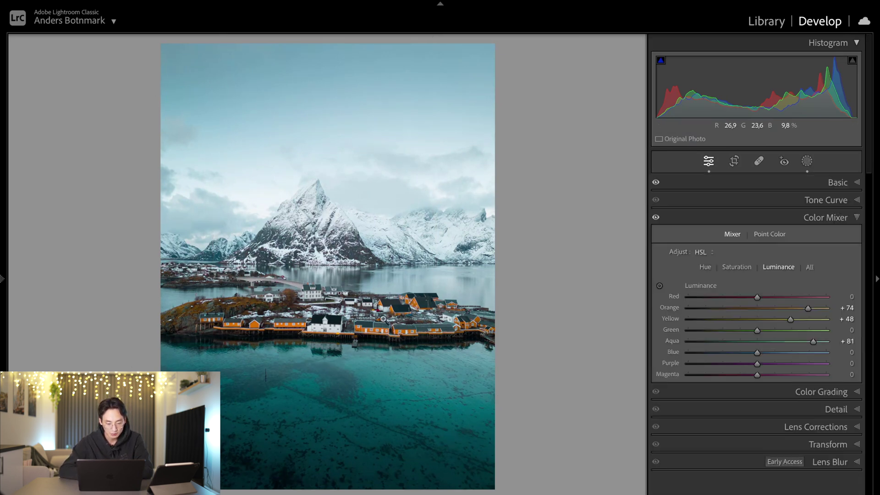
Step: Build a point curve pulling shadows from 68 to 57, anchored near 134/131 and 213/211
left_click(780, 204)
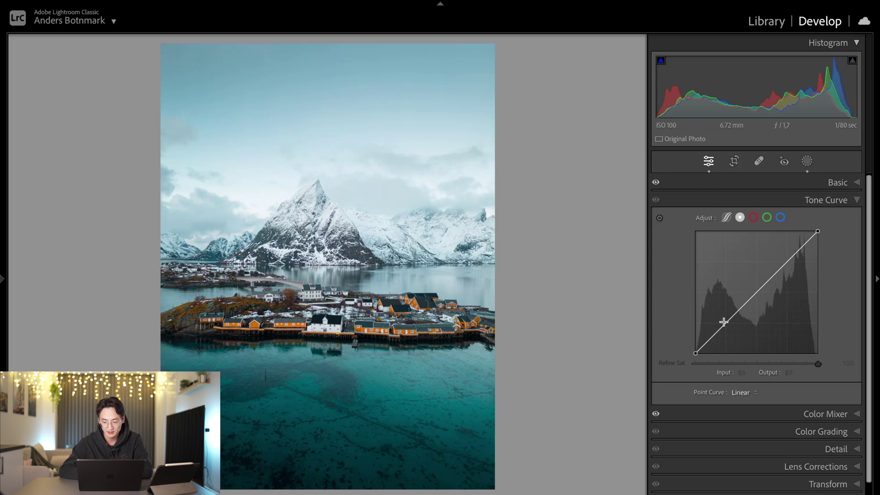
mouse_move(724, 322)
left_mouse_down()
mouse_move(717, 295)
mouse_move(728, 318)
left_mouse_up()
key("ctrl+z")
left_click_drag(762, 285, 796, 234)
key("ctrl+z")
key("ctrl+z")
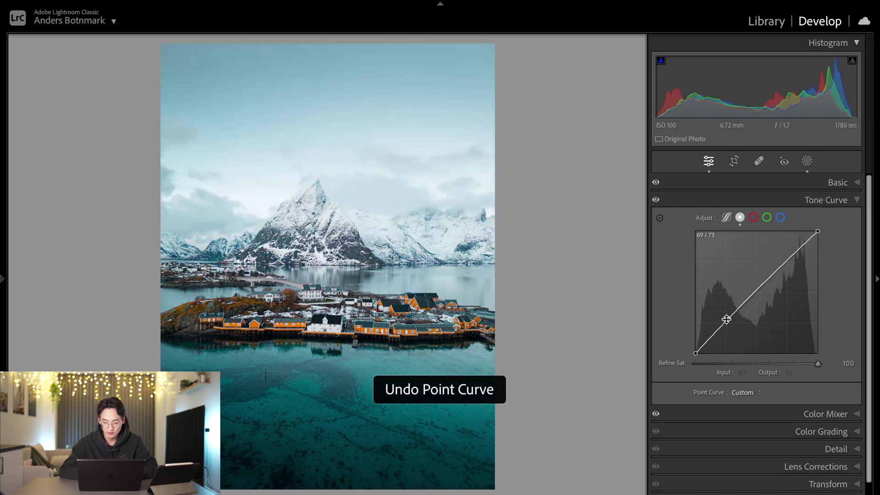
left_click_drag(726, 320, 728, 327)
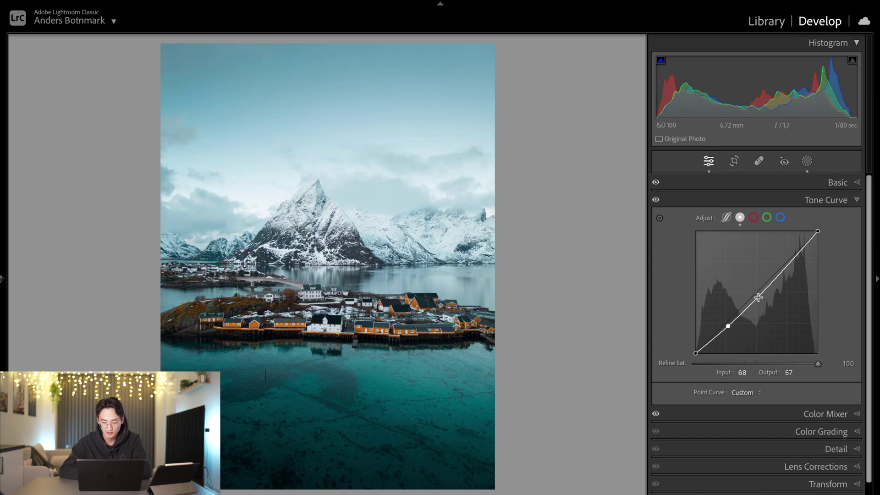
left_click_drag(758, 297, 760, 289)
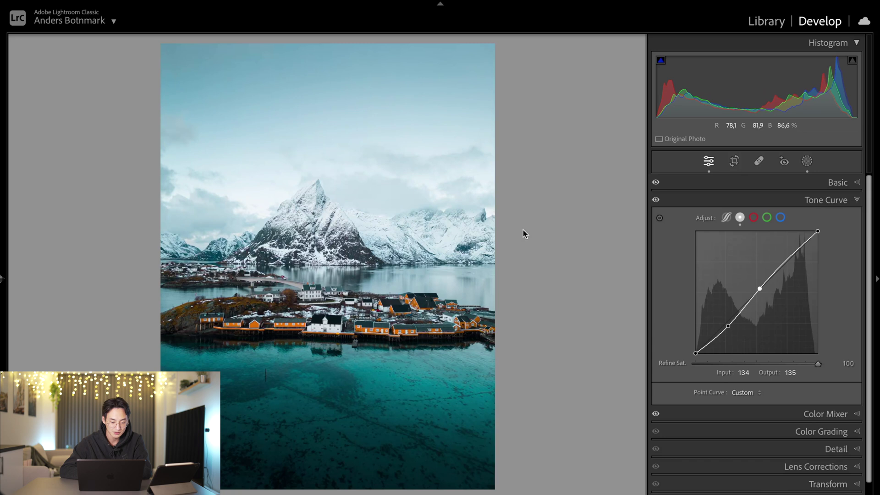
left_click_drag(793, 253, 801, 251)
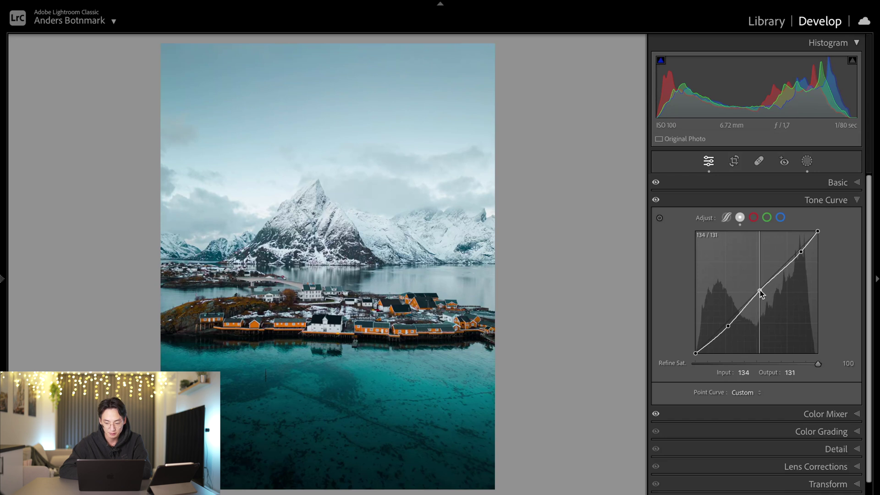